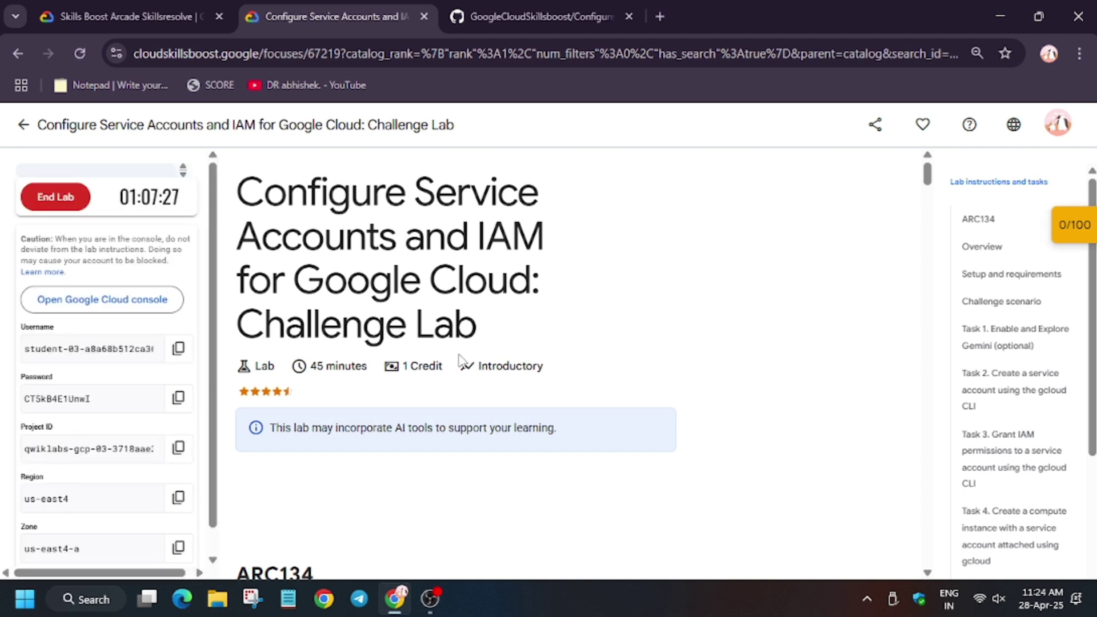
Step: Open the lab's Google Cloud console link in a private incognito window
right_click(80, 308)
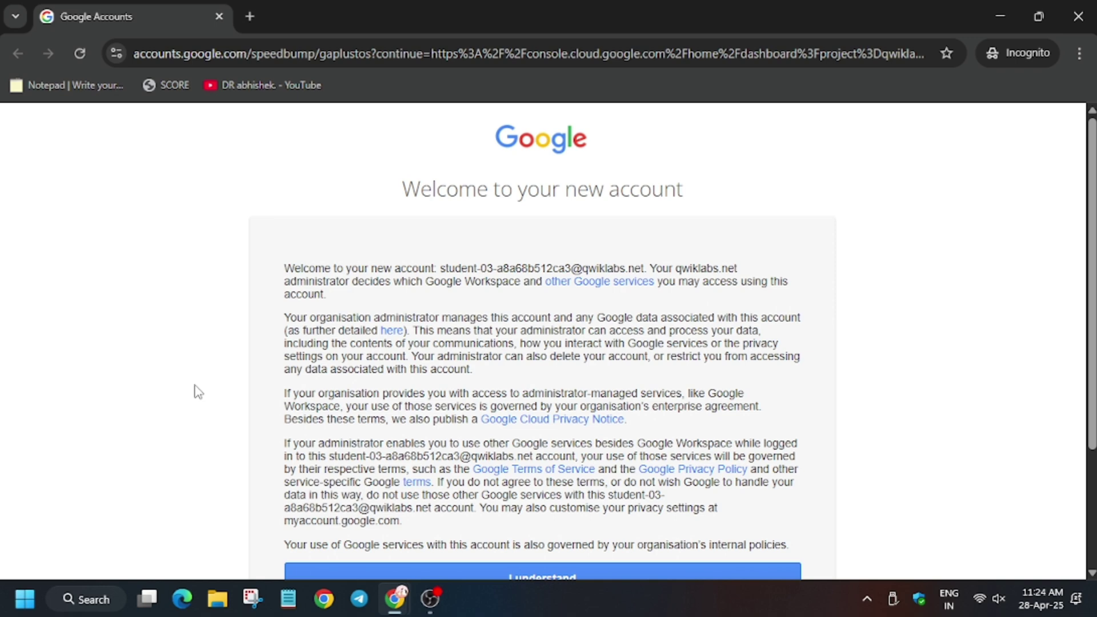
Step: Acknowledge the new-account notice, agree to the terms of service, and start Cloud Shell
left_click(702, 570)
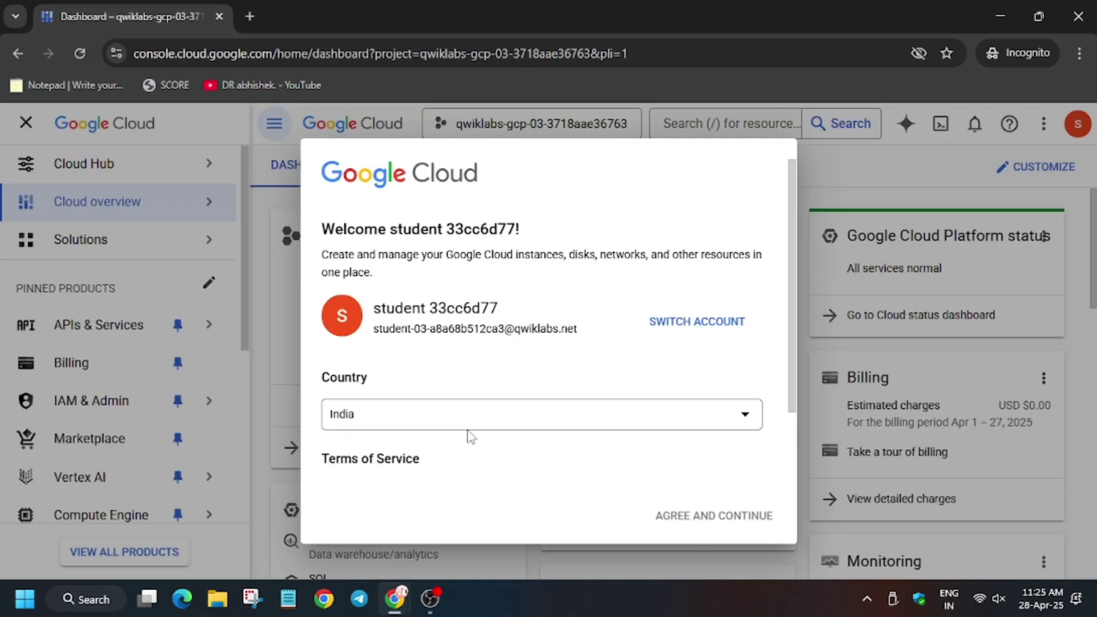
scroll(385, 440, "down", 2)
left_click(379, 435)
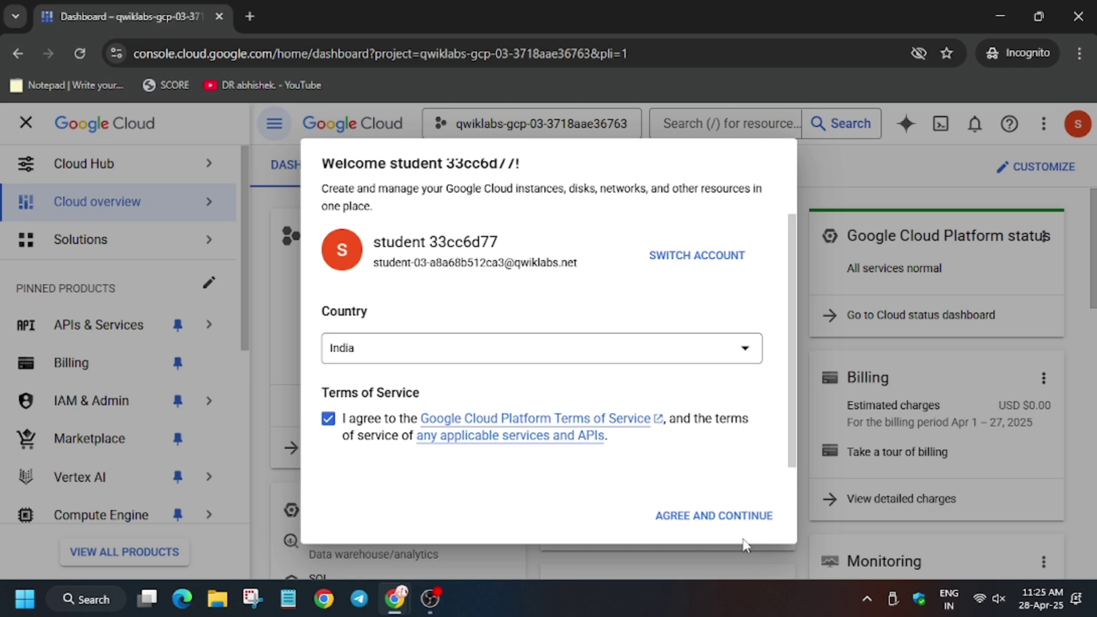
left_click(766, 523)
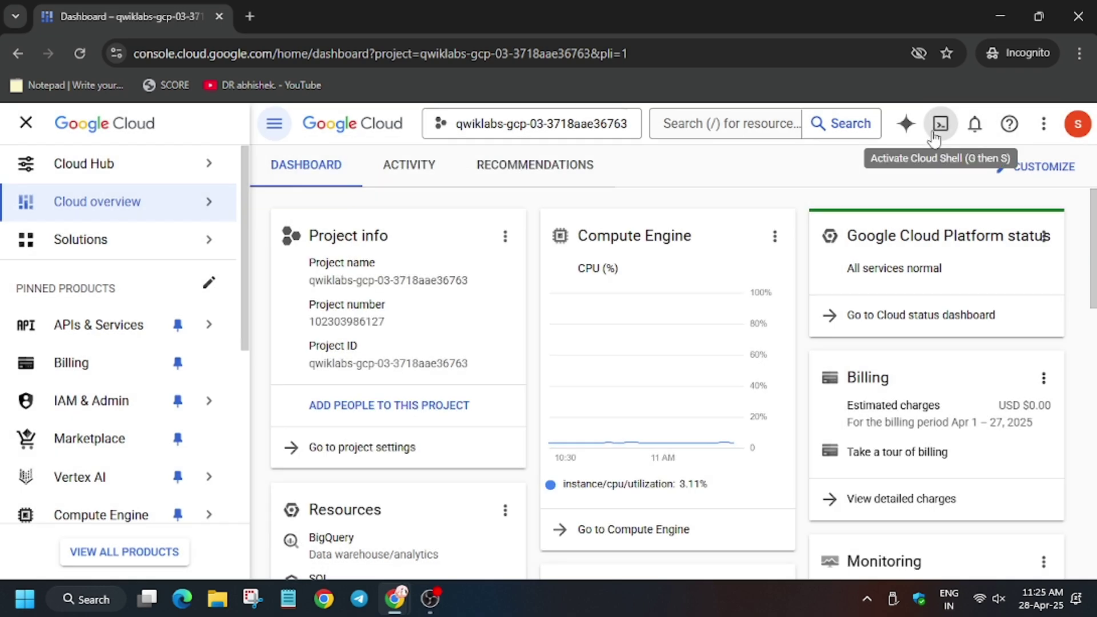
left_click(935, 131)
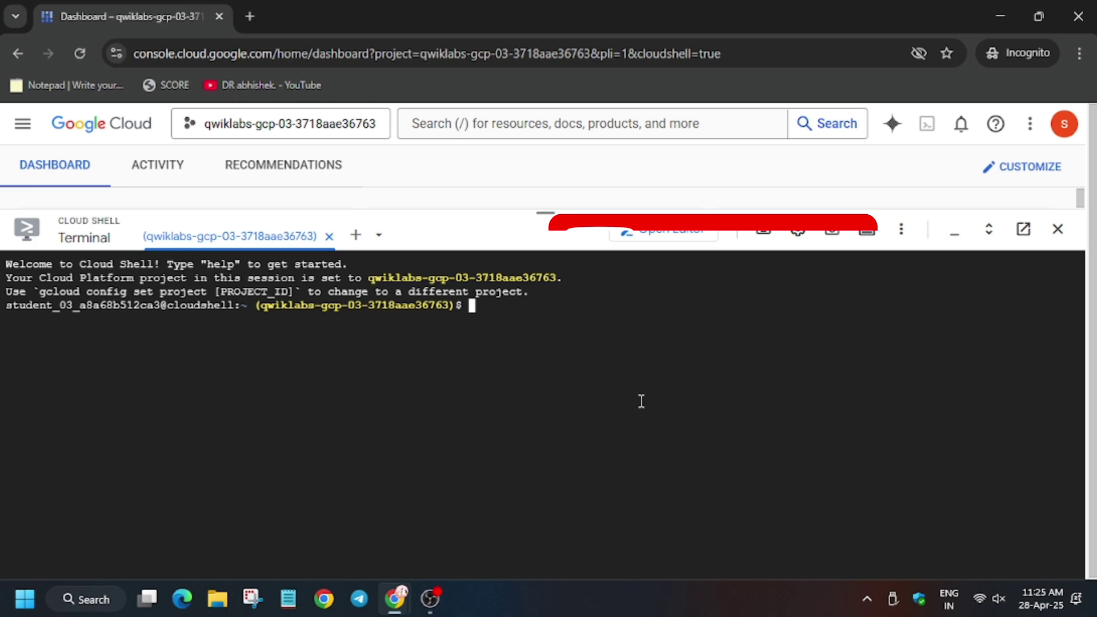
Step: Copy the setup commands from the GitHub guide and run them in Cloud Shell
key("alt+Tab")
key("ctrl+Tab")
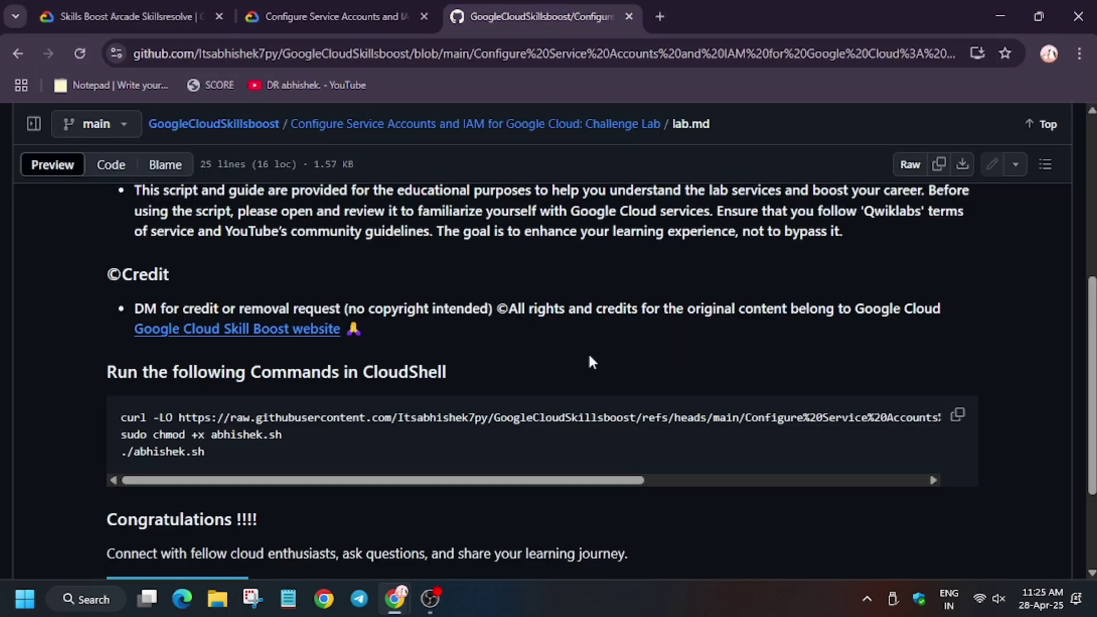
left_click(956, 416)
key("ctrl+Tab")
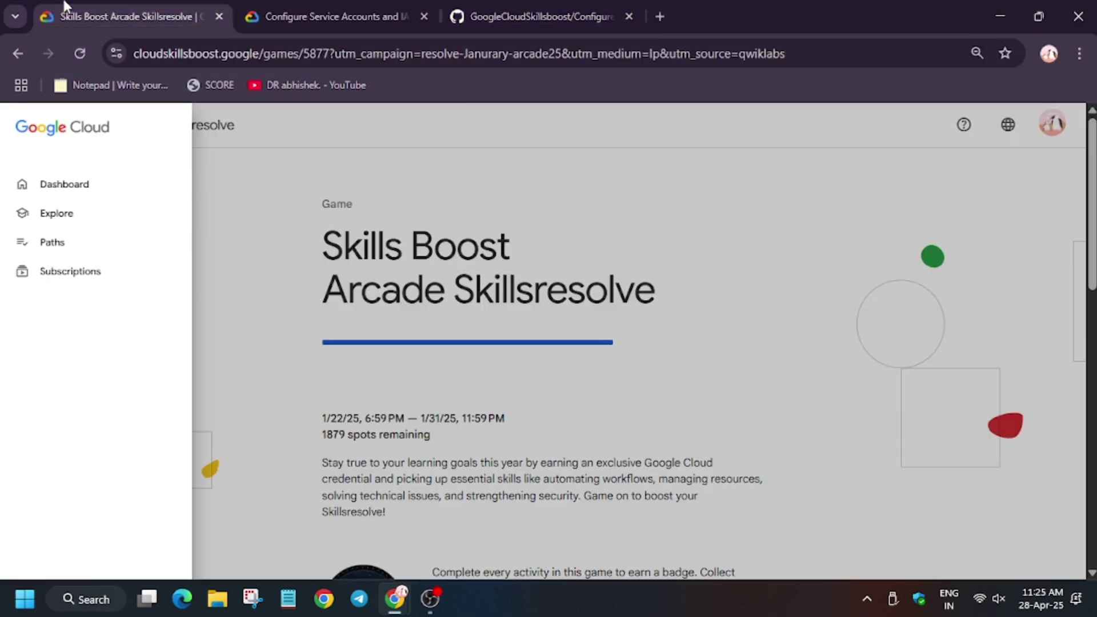
key("ctrl+Tab")
key("alt+Tab")
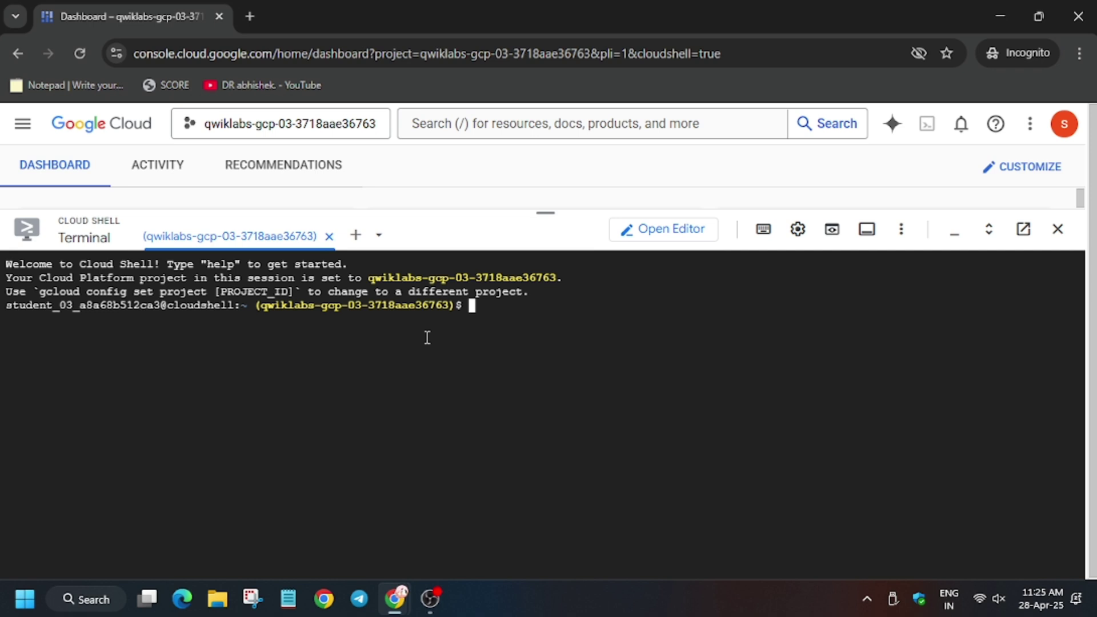
key("ctrl+v")
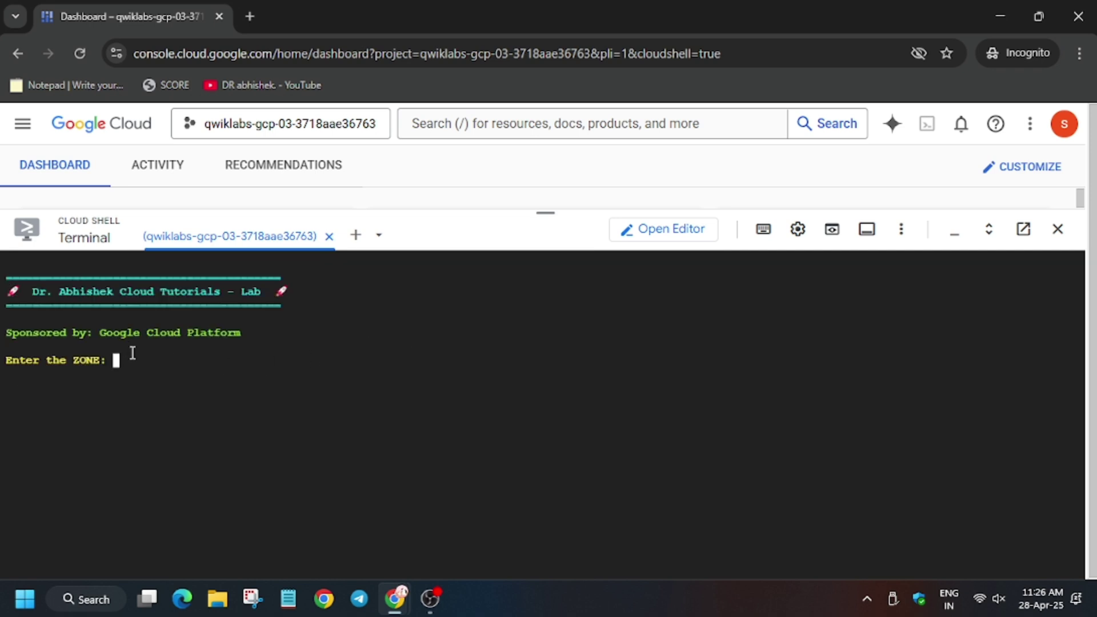
Step: Enter the lab's zone us-east4-a at the script's prompt
key("alt+Tab")
scroll(182, 382, "down", 1)
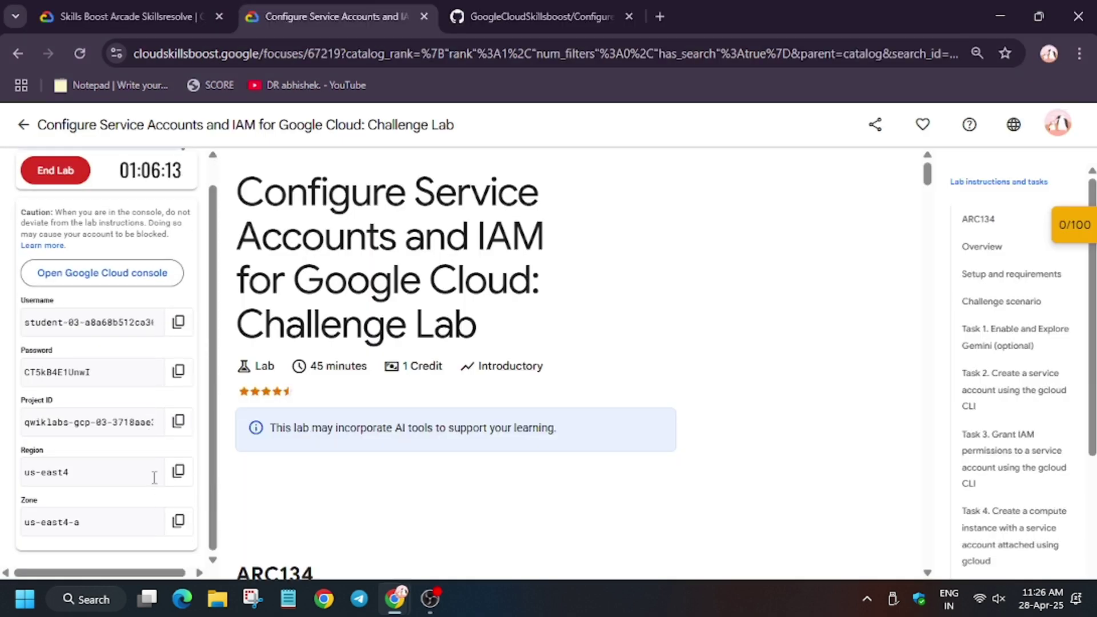
left_click(165, 522)
key("alt+Tab")
key("ctrl+v")
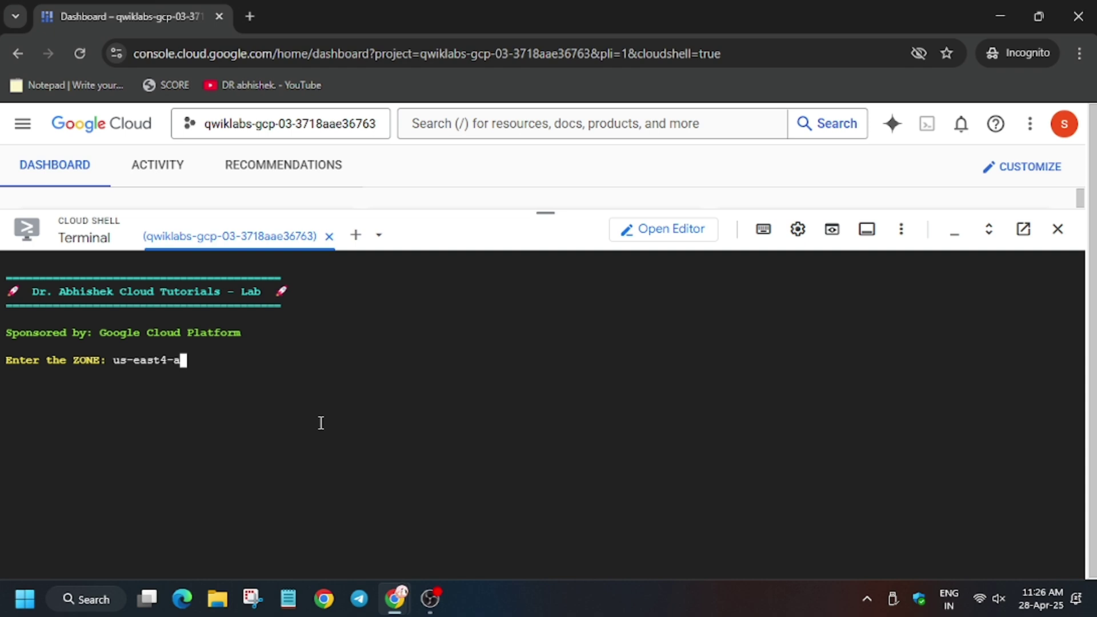
key("Return")
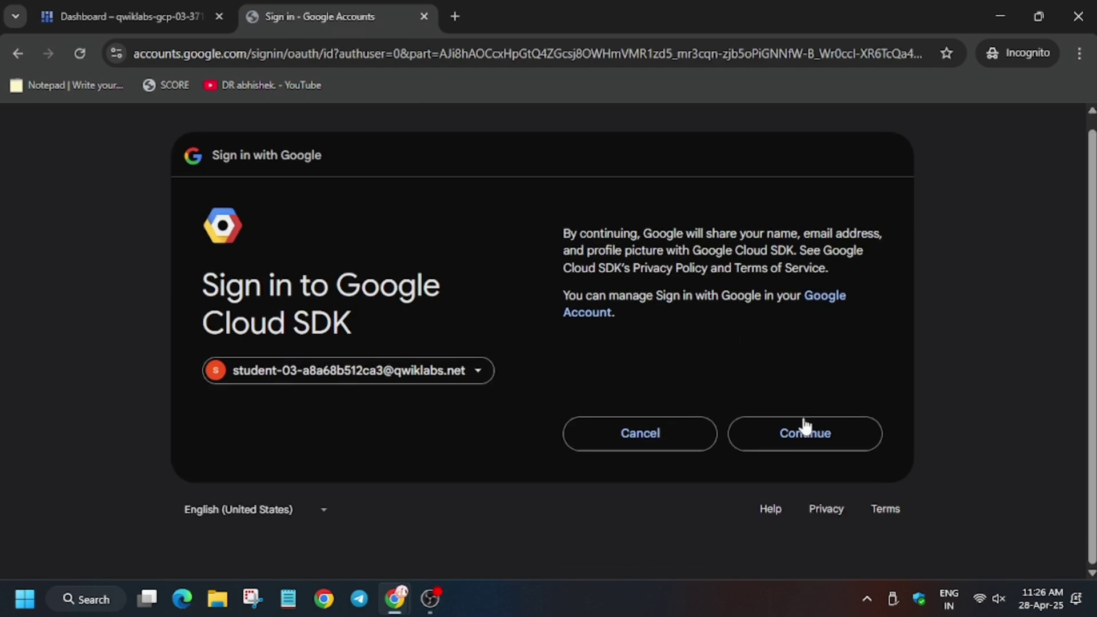
Step: Allow Google Cloud SDK access for the student account and copy the verification code
left_click(799, 420)
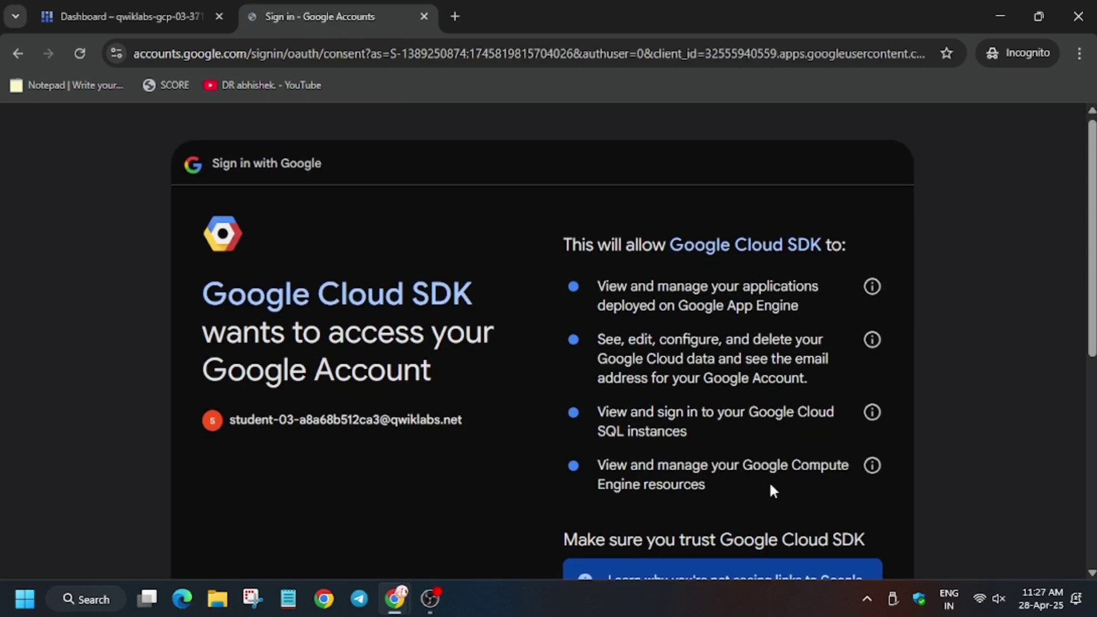
scroll(781, 454, "down", 5)
left_click(786, 436)
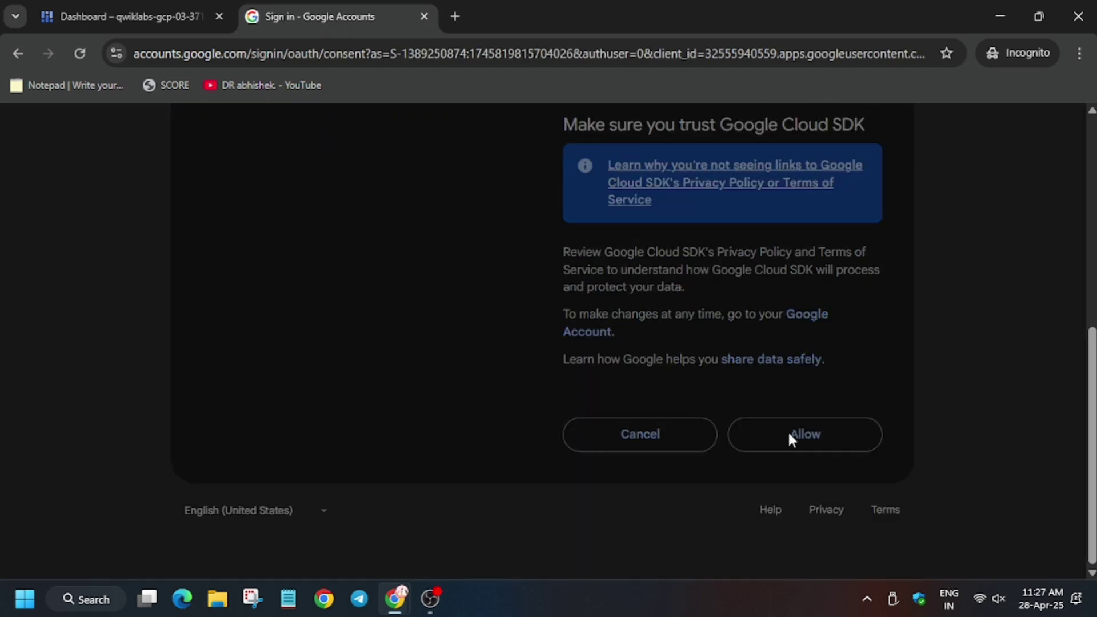
scroll(428, 462, "down", 2)
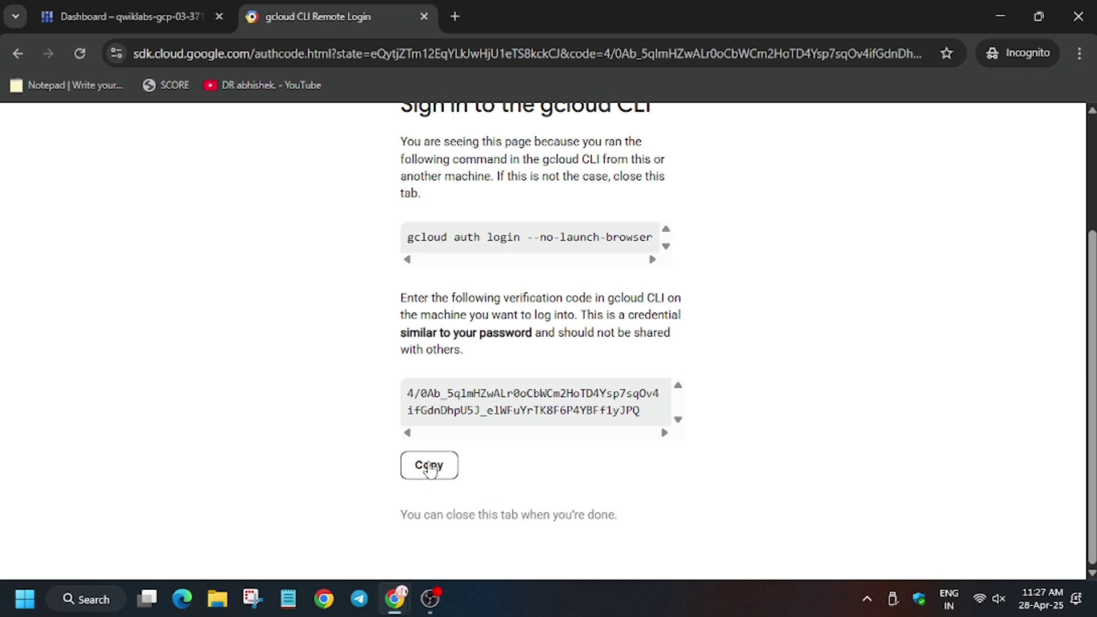
left_click(421, 469)
left_click(145, 16)
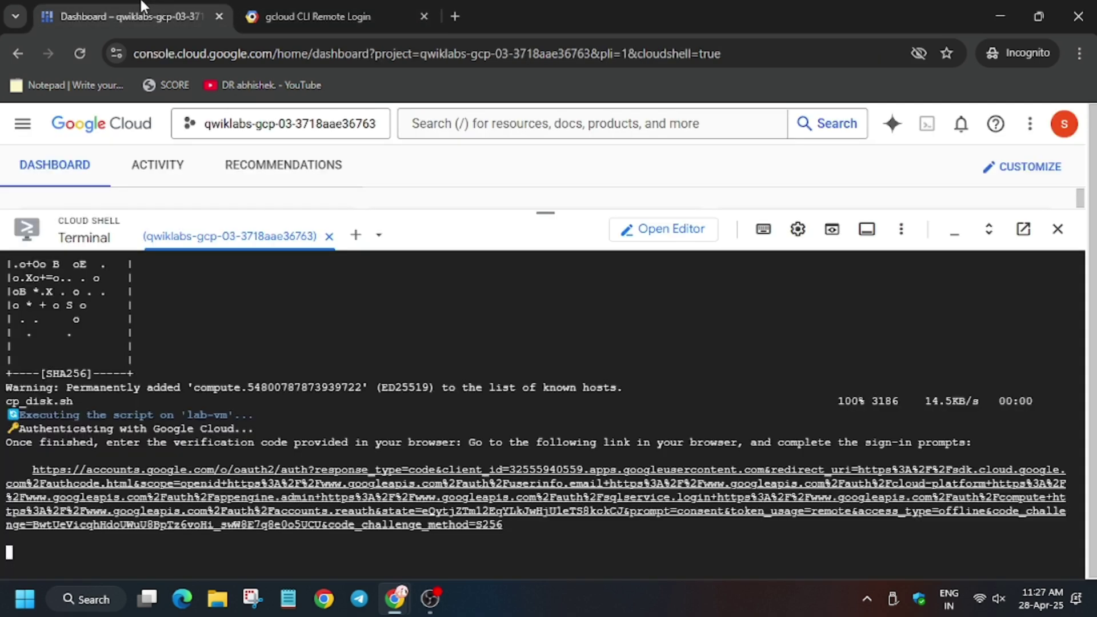
Step: Submit the gcloud verification code in Cloud Shell and let the script finish
key("ctrl+v")
key("Return")
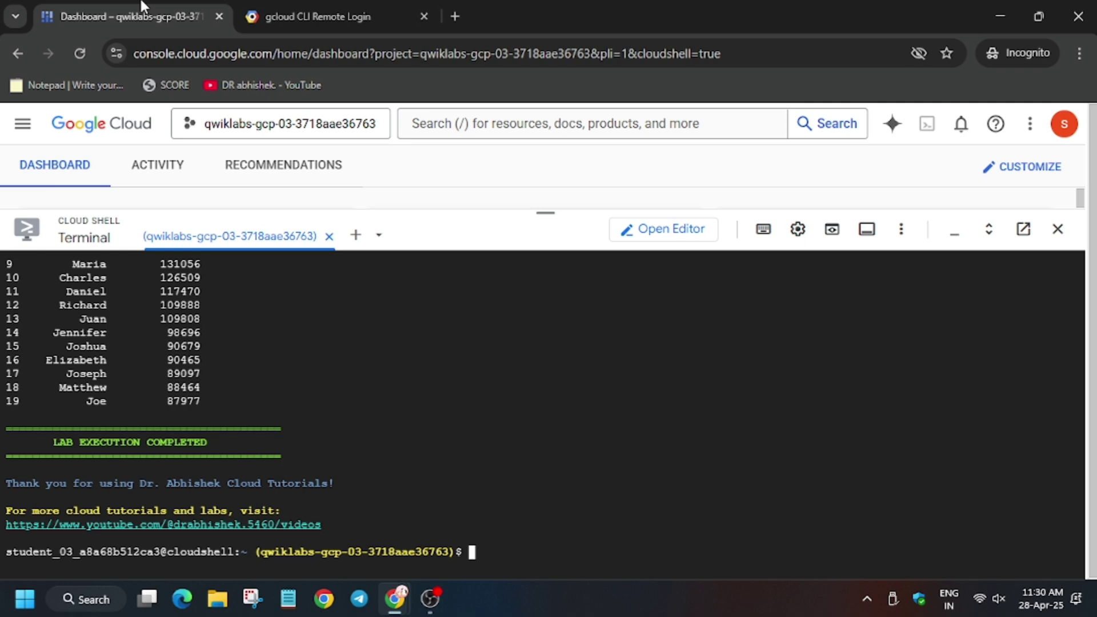
Step: Check progress on 'Grant IAM permissions', which fails asking for the serviceAccountUser role
key("alt+Tab")
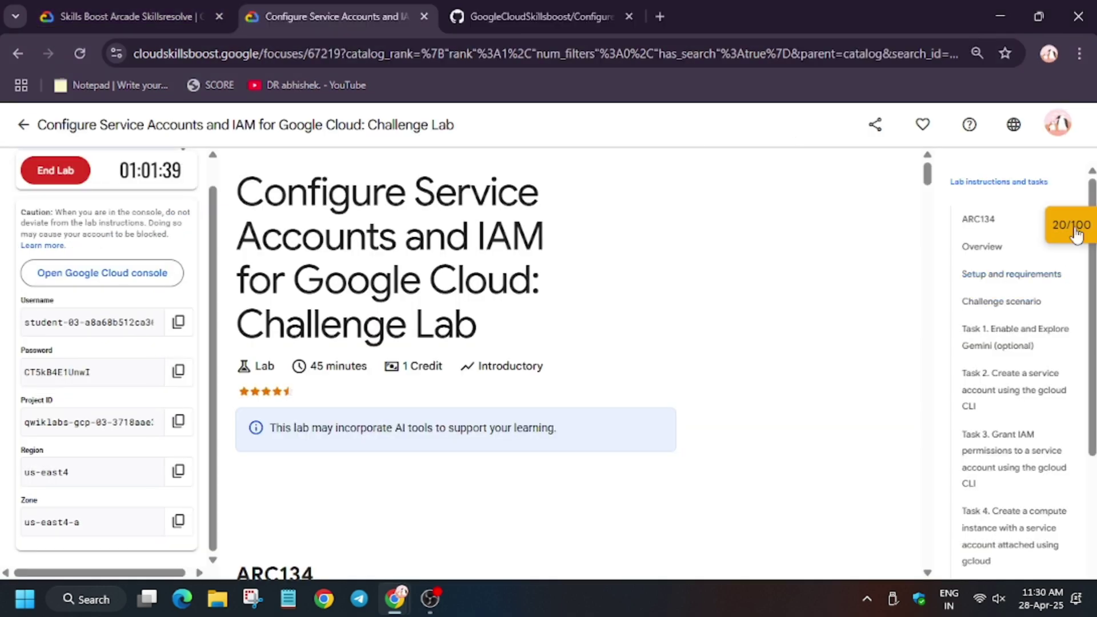
left_click(1070, 225)
left_click(977, 309)
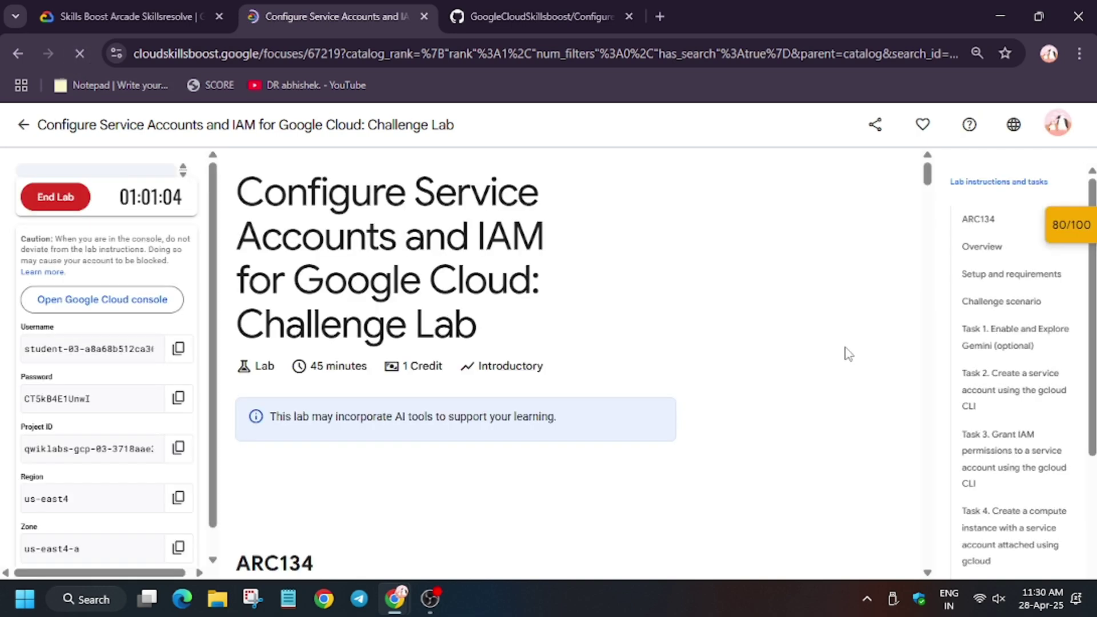
left_click(1051, 238)
scroll(1050, 238, "down", 2)
scroll(1050, 238, "up", 2)
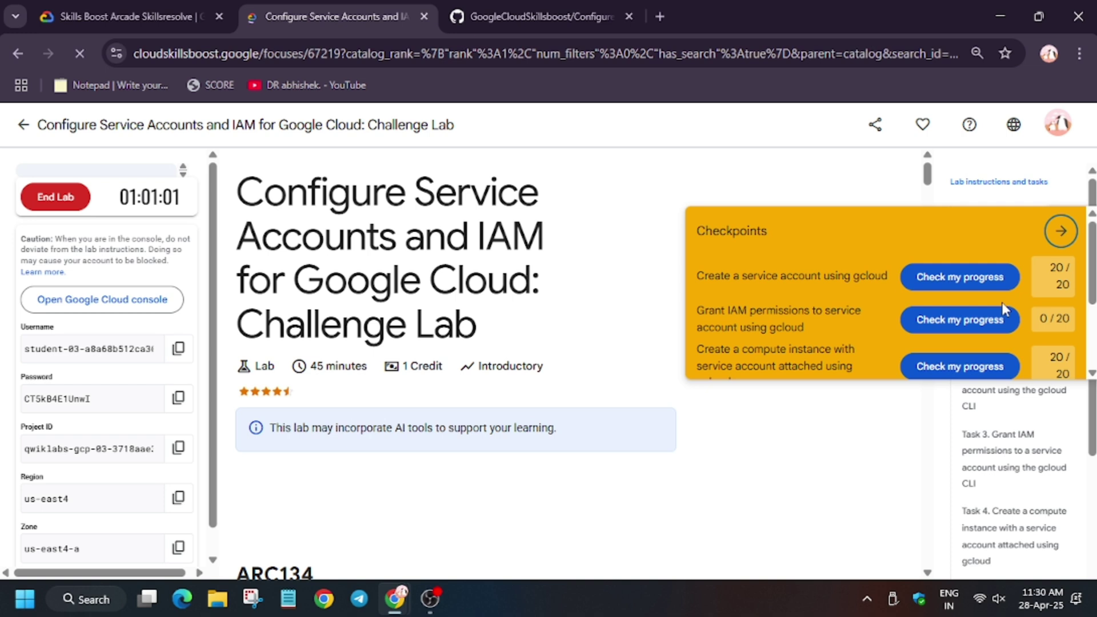
left_click(951, 318)
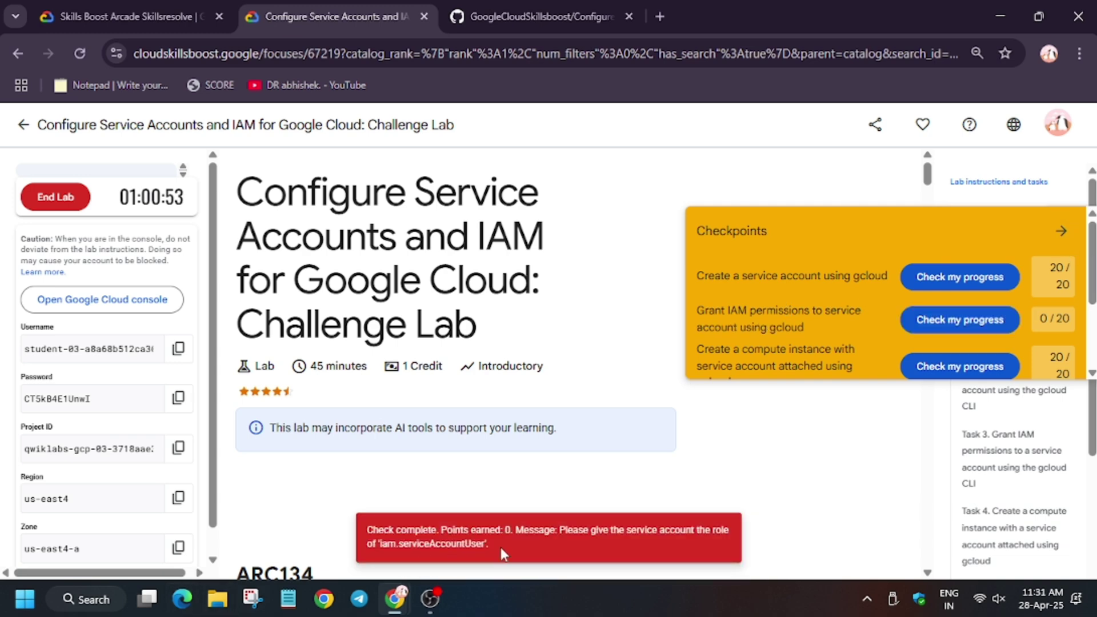
left_click(1061, 231)
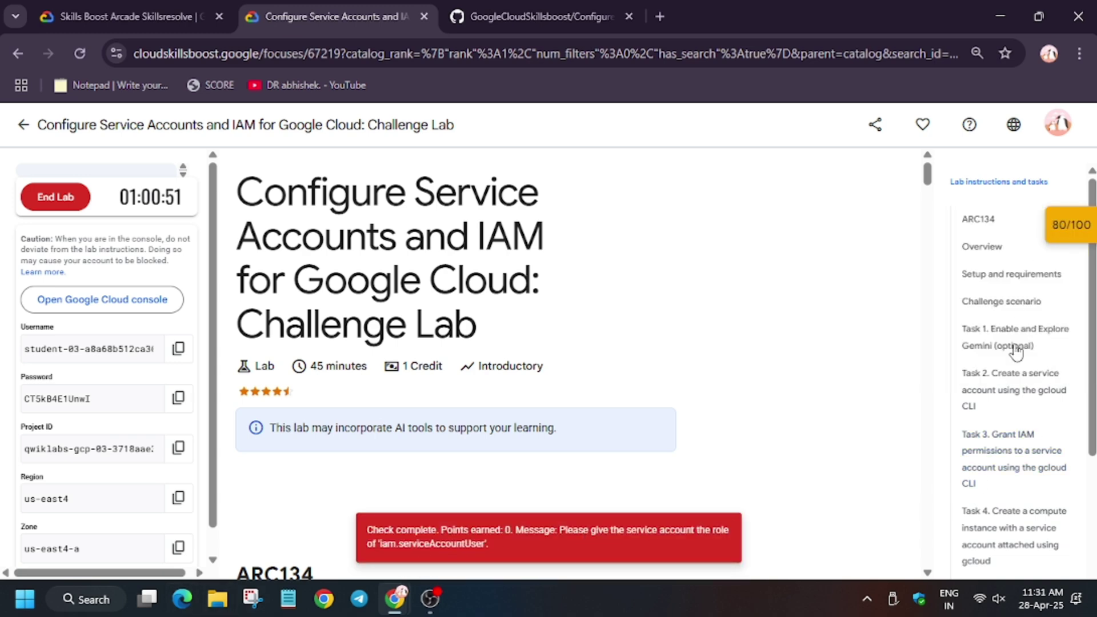
Step: Rerun the setup script commands in the Cloud Shell terminal
left_click(977, 401)
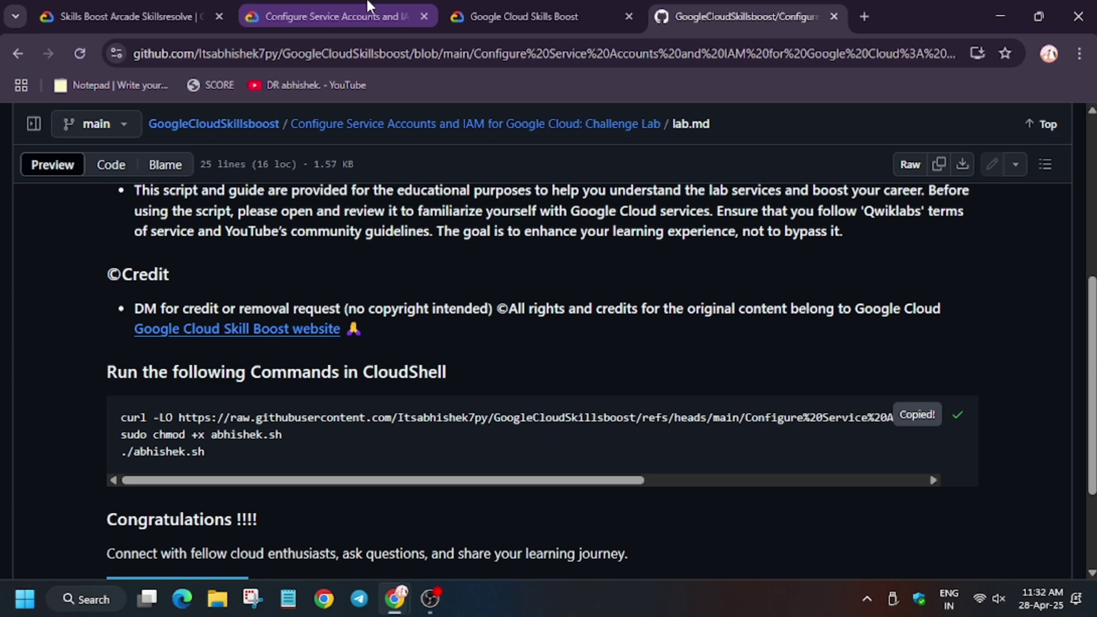
left_click(366, 7)
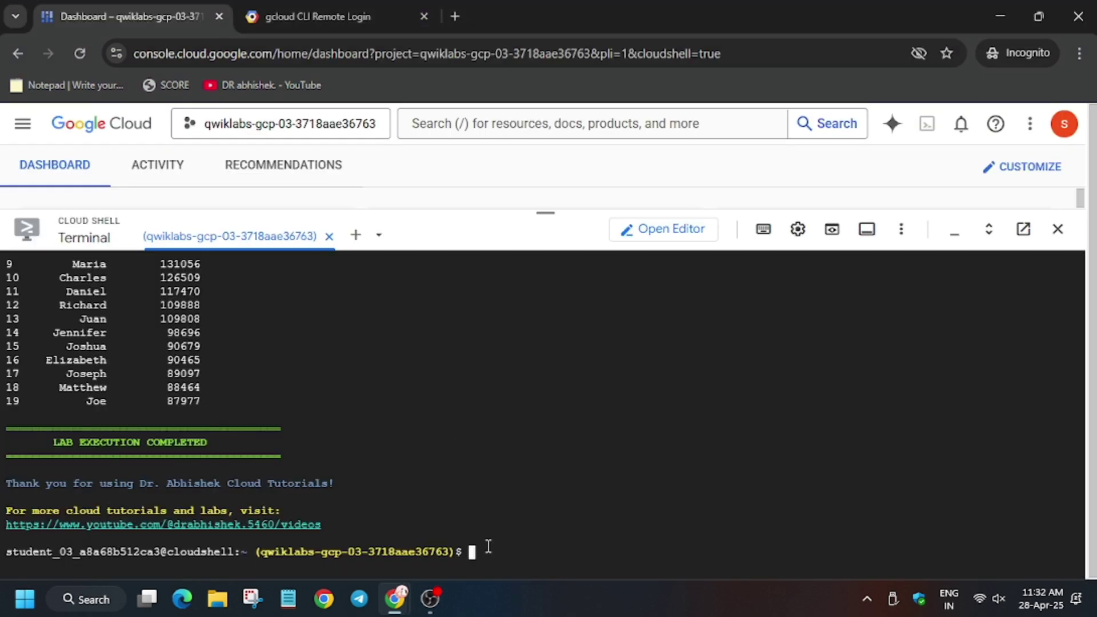
key("ctrl+v")
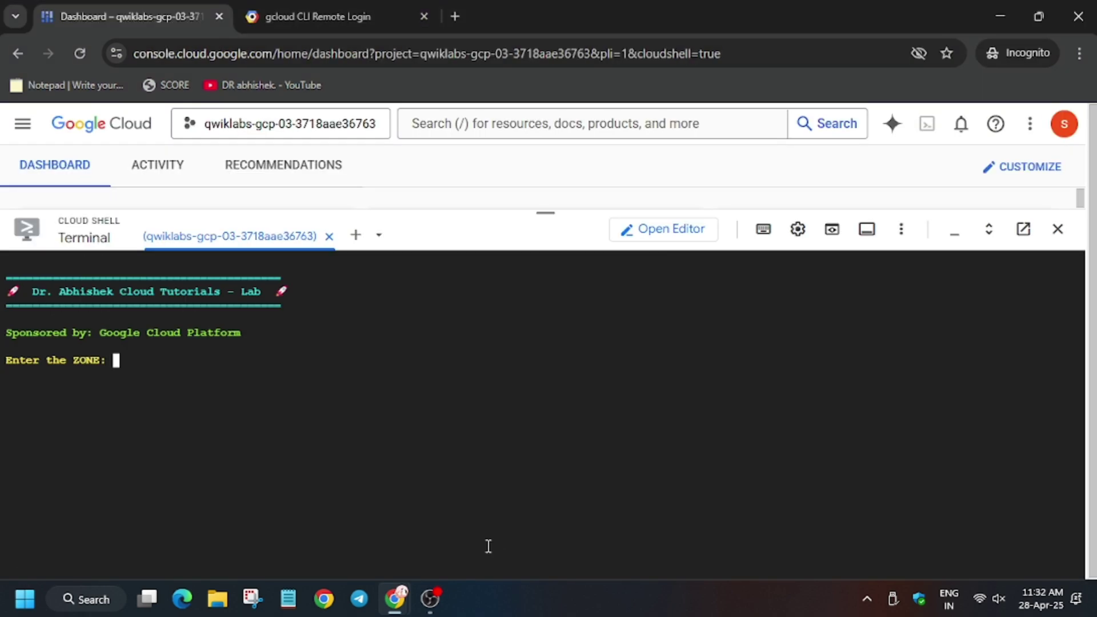
Step: Enter zone us-east4-a and allow Google Cloud SDK access for the account
key("alt+Tab")
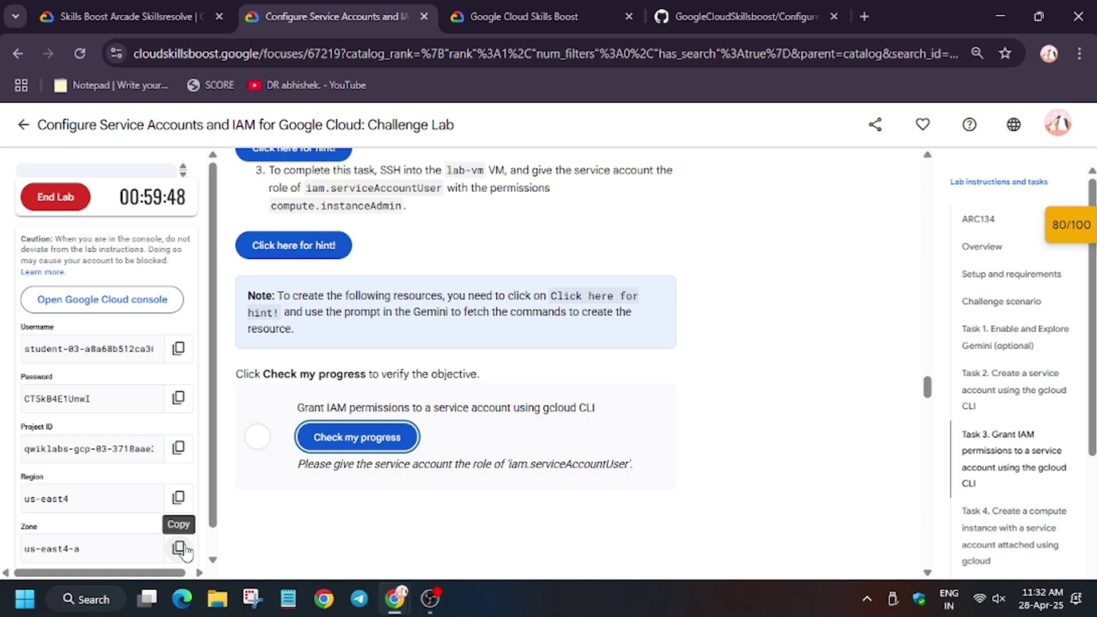
left_click(178, 547)
key("alt+Tab")
key("ctrl+v")
key("Return")
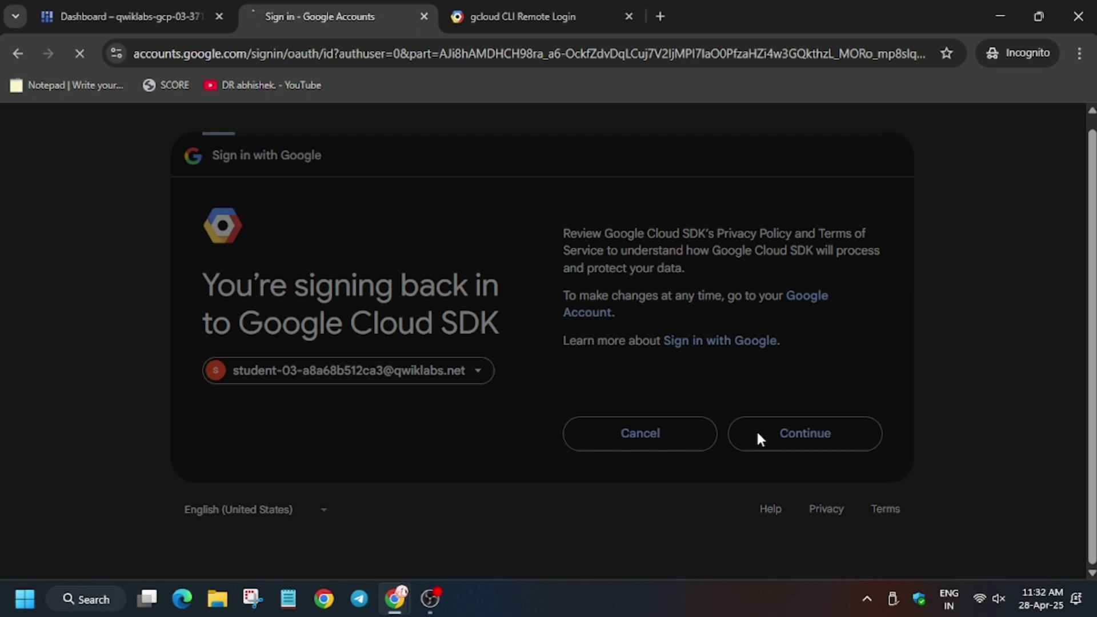
scroll(738, 409, "down", 5)
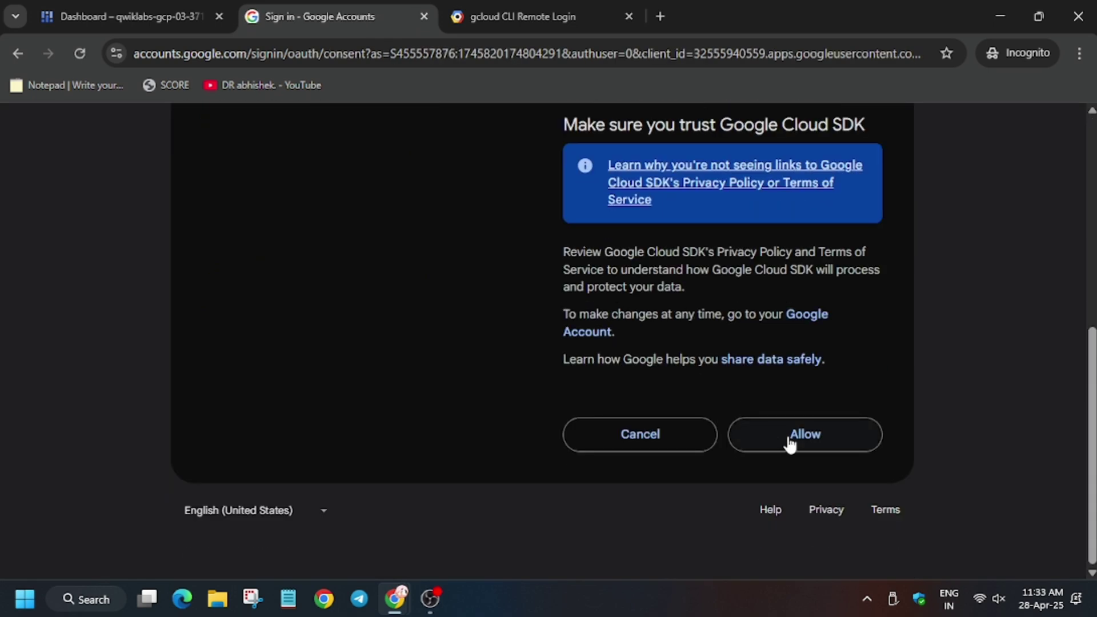
left_click(789, 442)
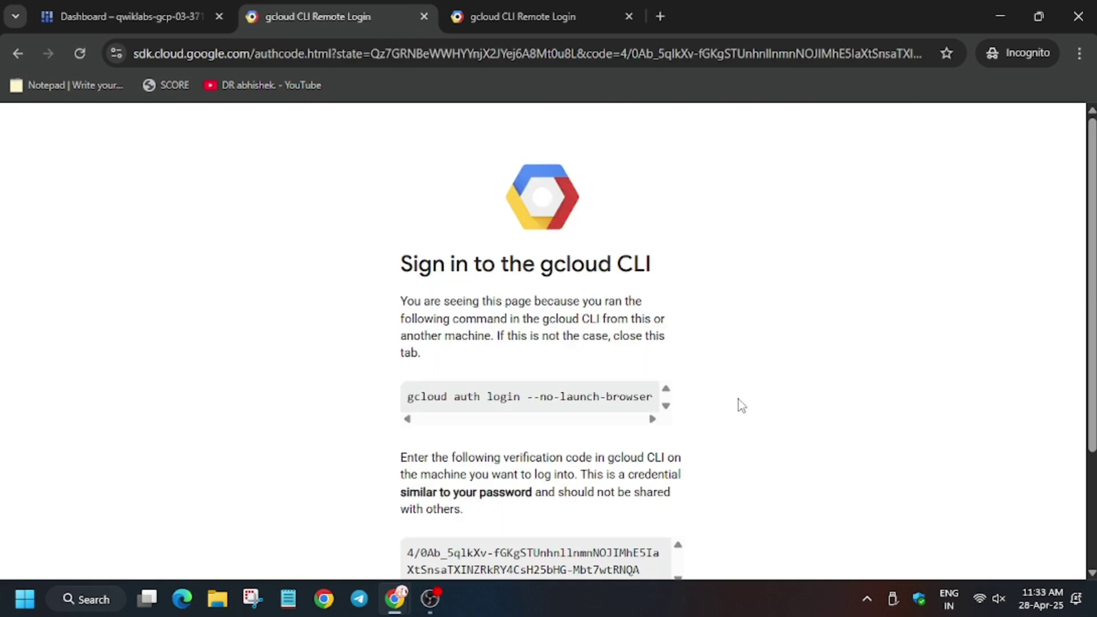
scroll(738, 400, "down", 3)
Step: Log gcloud in with the new verification code, then recheck the Task 3 checkpoint
left_click(429, 463)
left_click(201, 11)
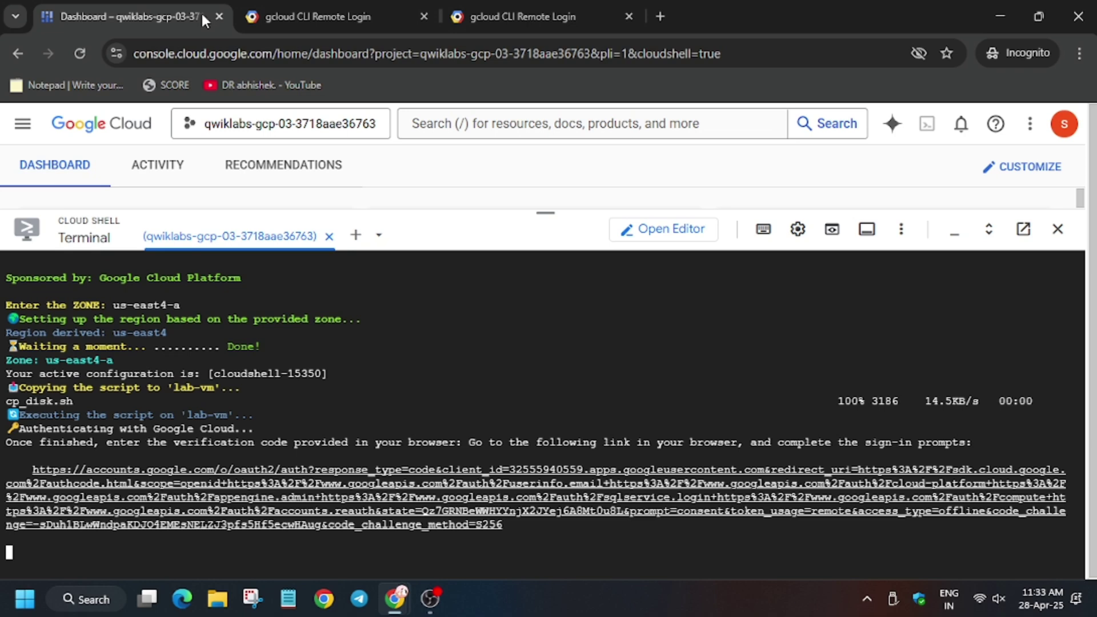
key("ctrl+v")
key("Return")
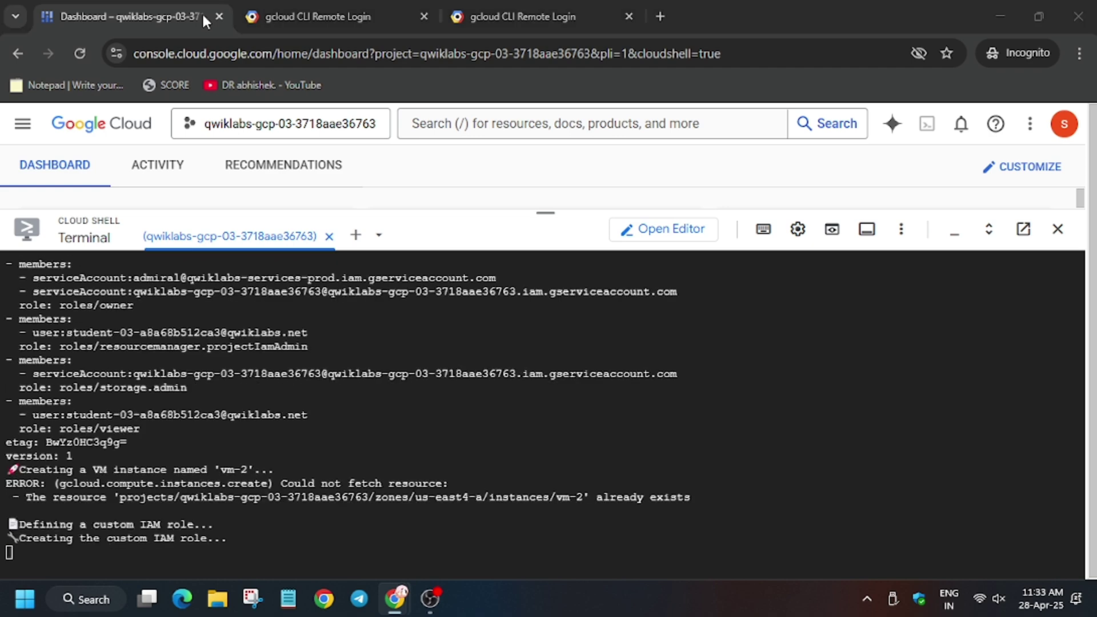
key("alt+Tab")
left_click(390, 437)
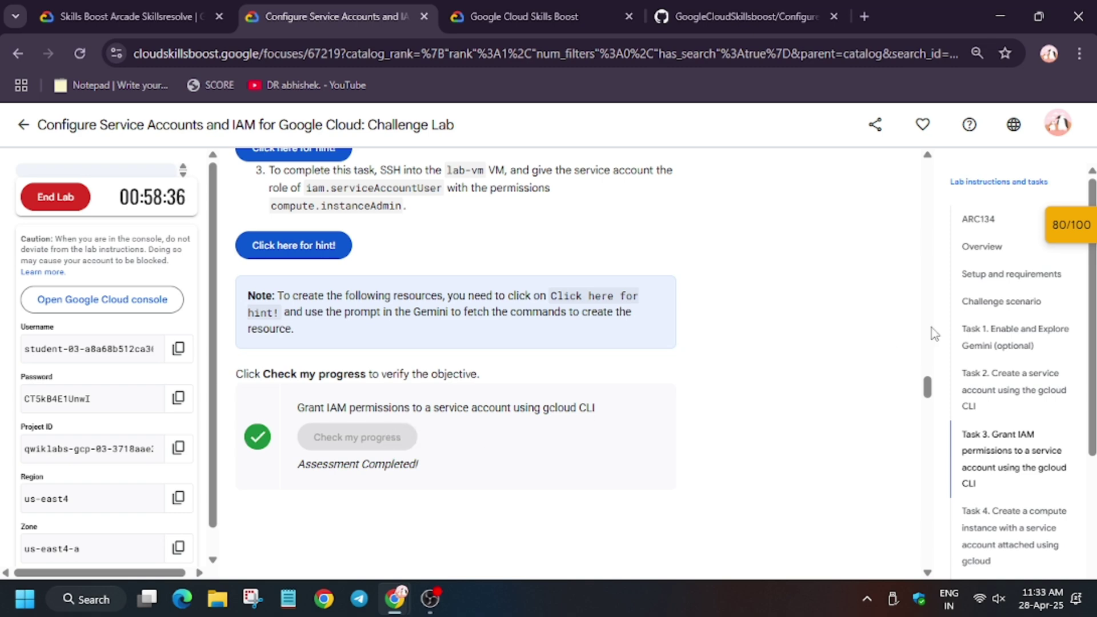
Step: Confirm the 100/100 score in the checkpoints panel, then end the lab and confirm
left_click(1069, 224)
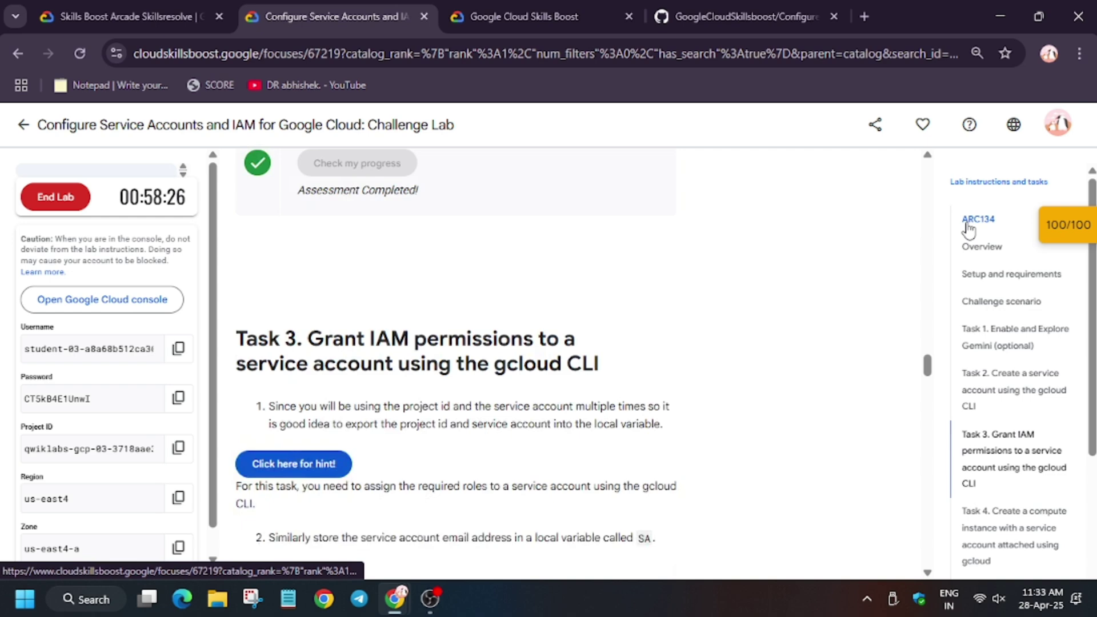
left_click(978, 220)
scroll(363, 252, "up", 4)
double_click(358, 271)
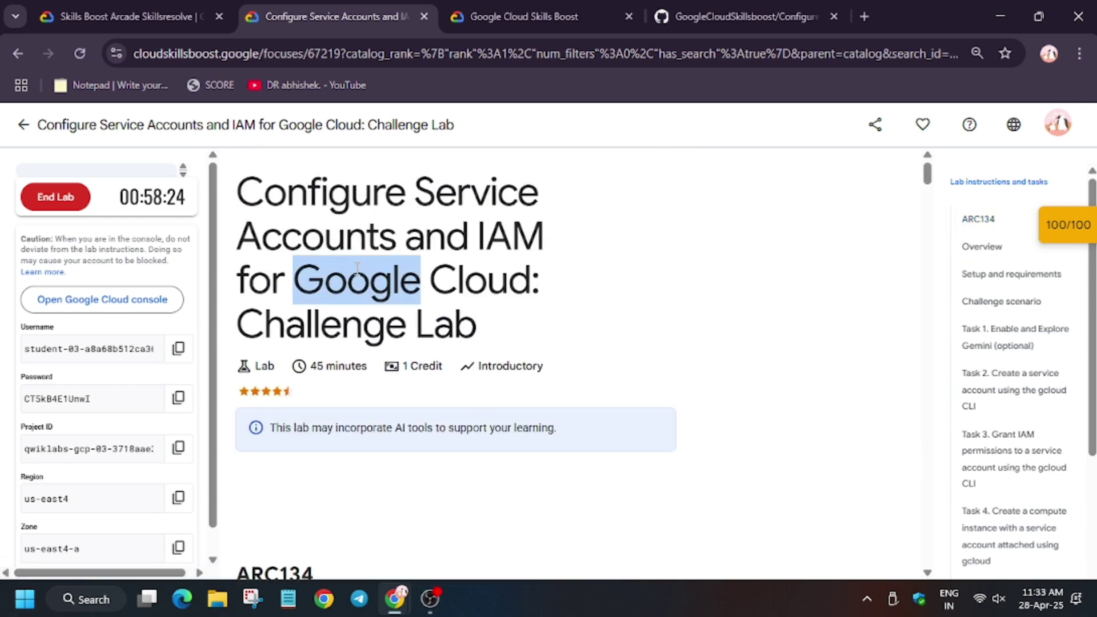
triple_click(359, 271)
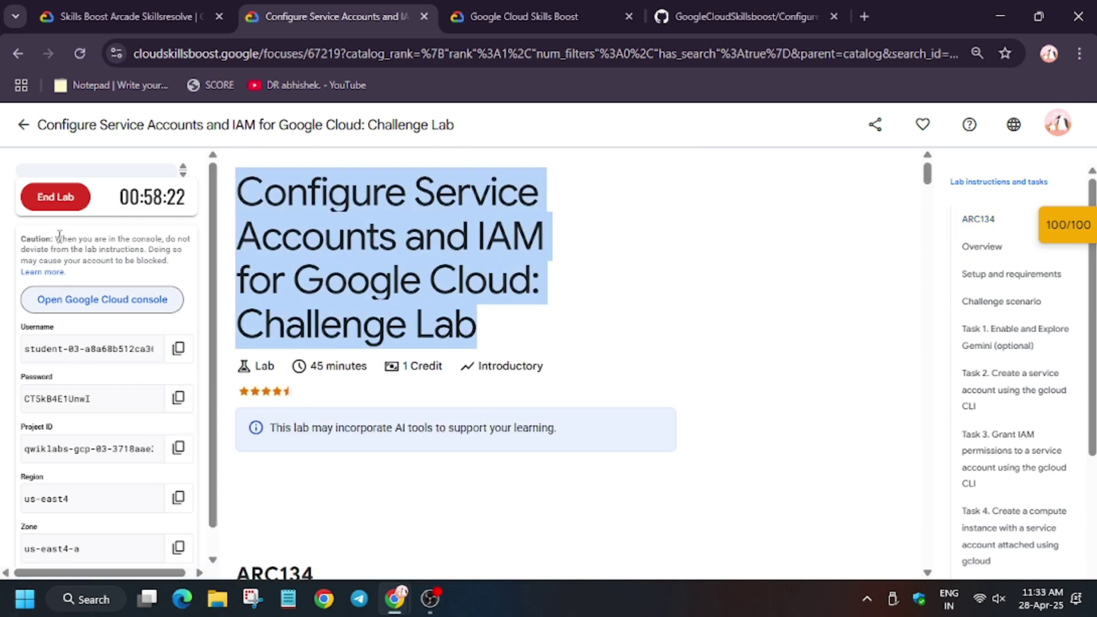
left_click(55, 197)
left_click(677, 387)
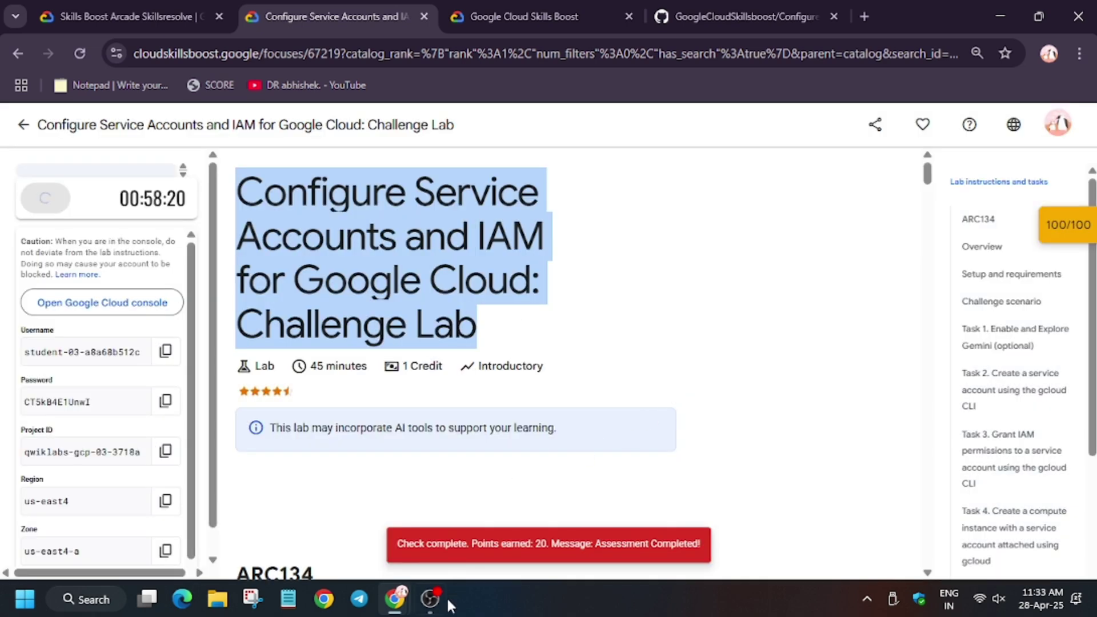